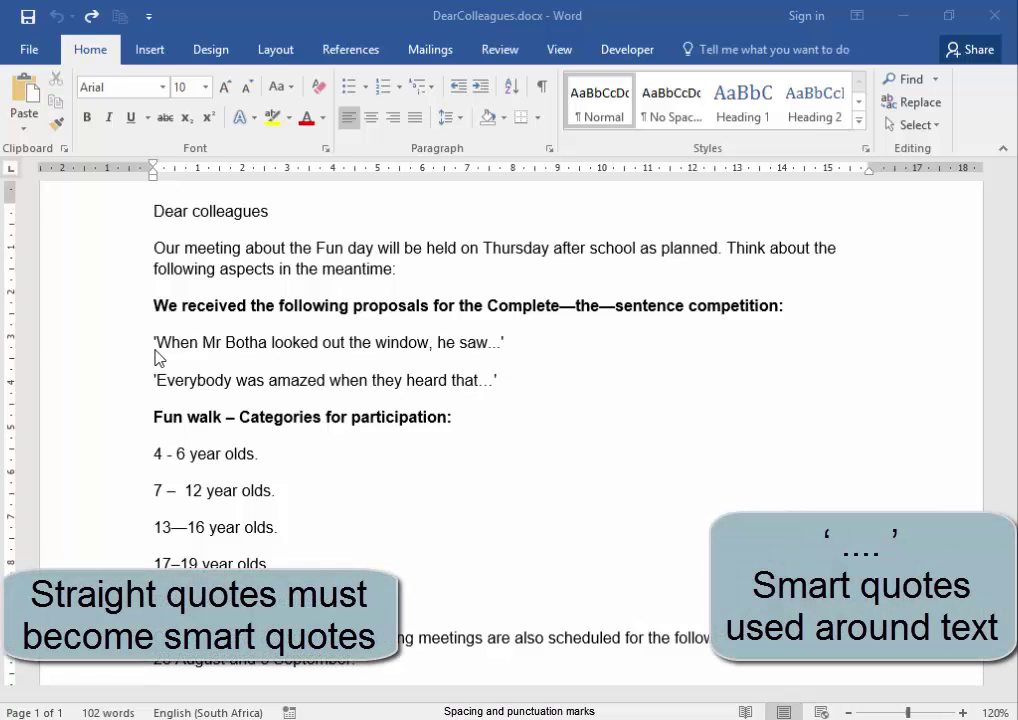
Step: Replace the straight opening and closing quotes around the 'When … saw…' sentence with curly quotes
left_click(154, 343)
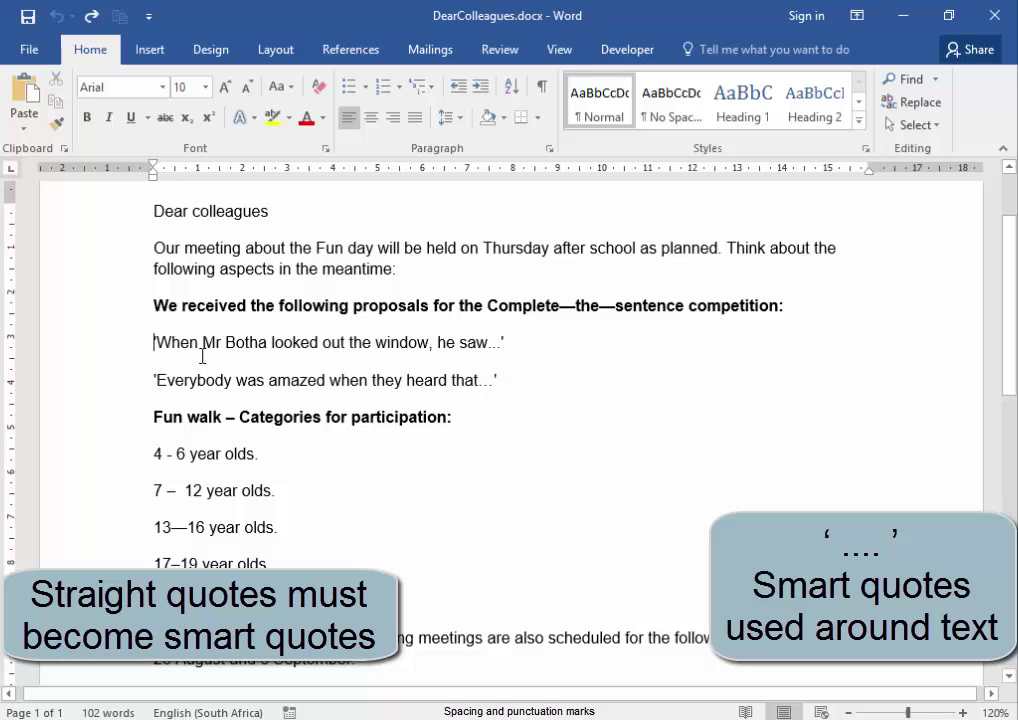
type("'")
key("Delete")
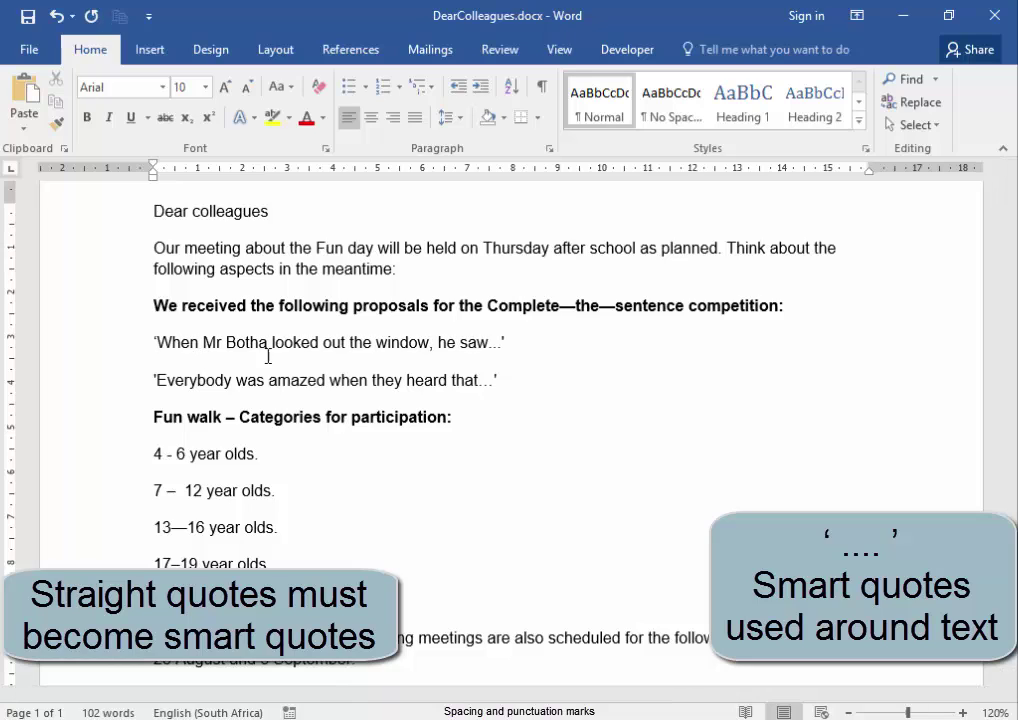
left_click(522, 340)
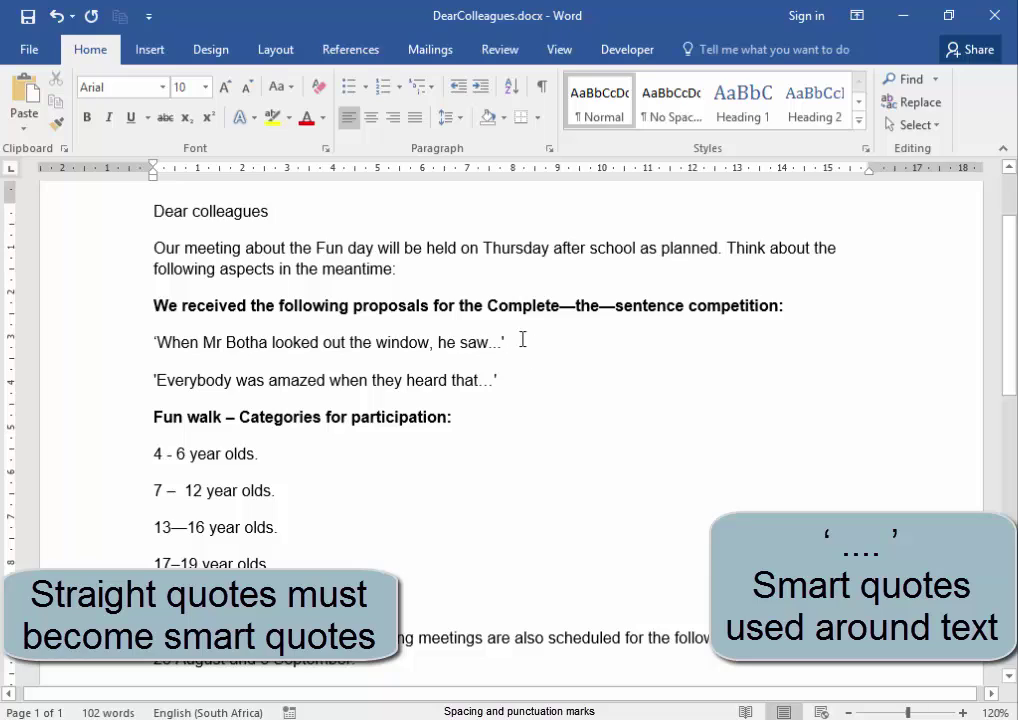
key("BackSpace")
key("BackSpace")
type("'")
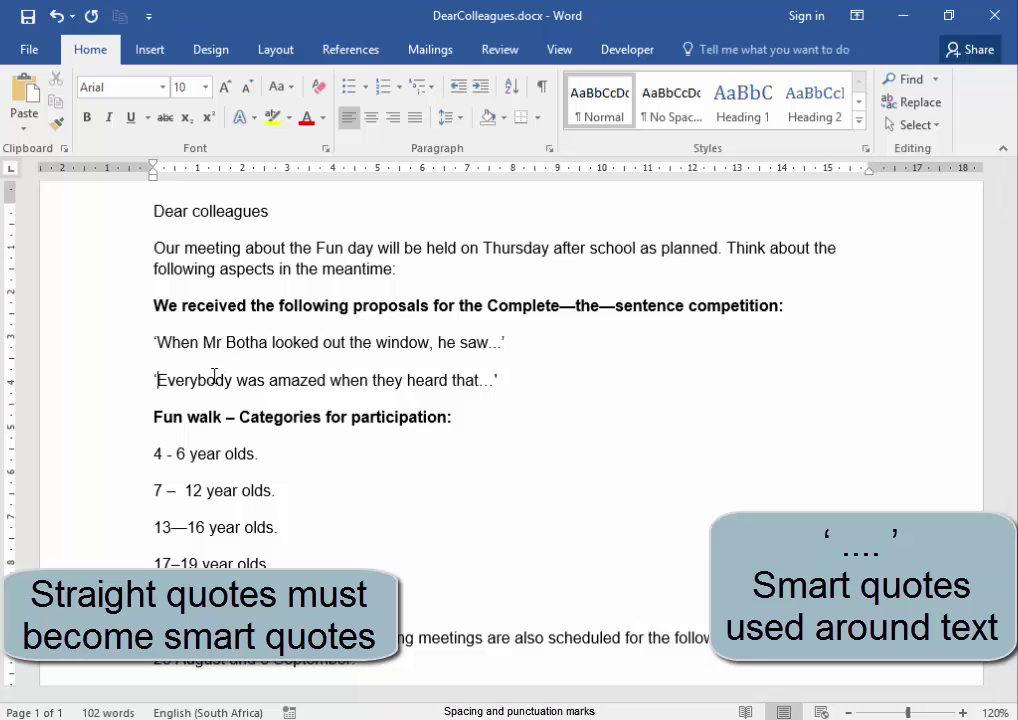
Step: Replace the straight closing quote of the Everybody sentence with a curly quote
left_click(537, 376)
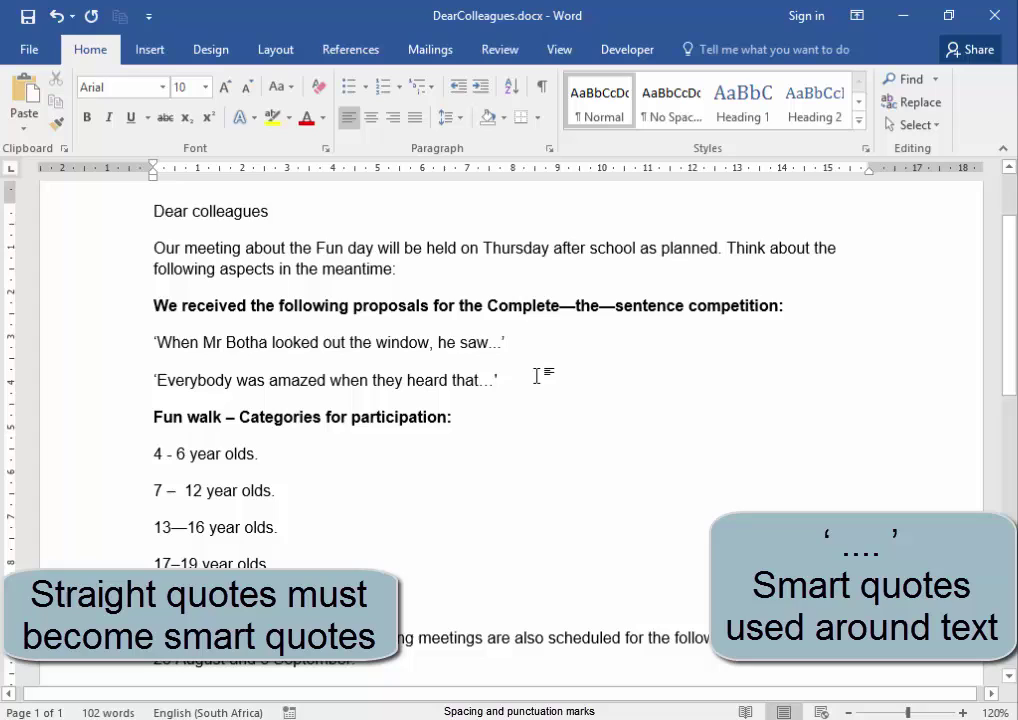
key("BackSpace")
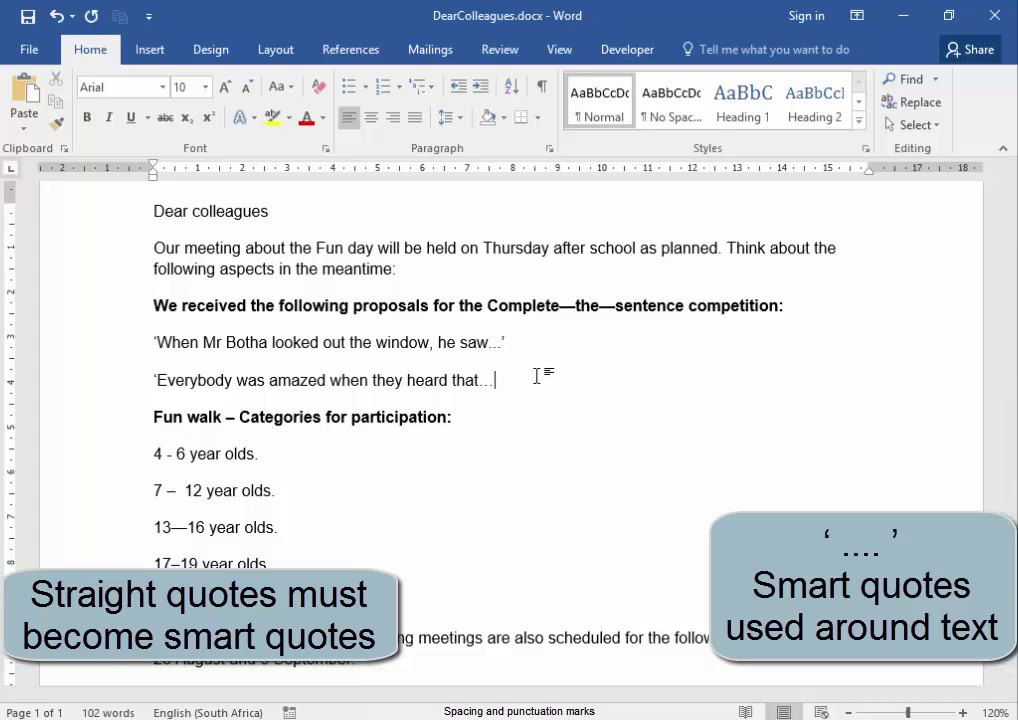
type("'")
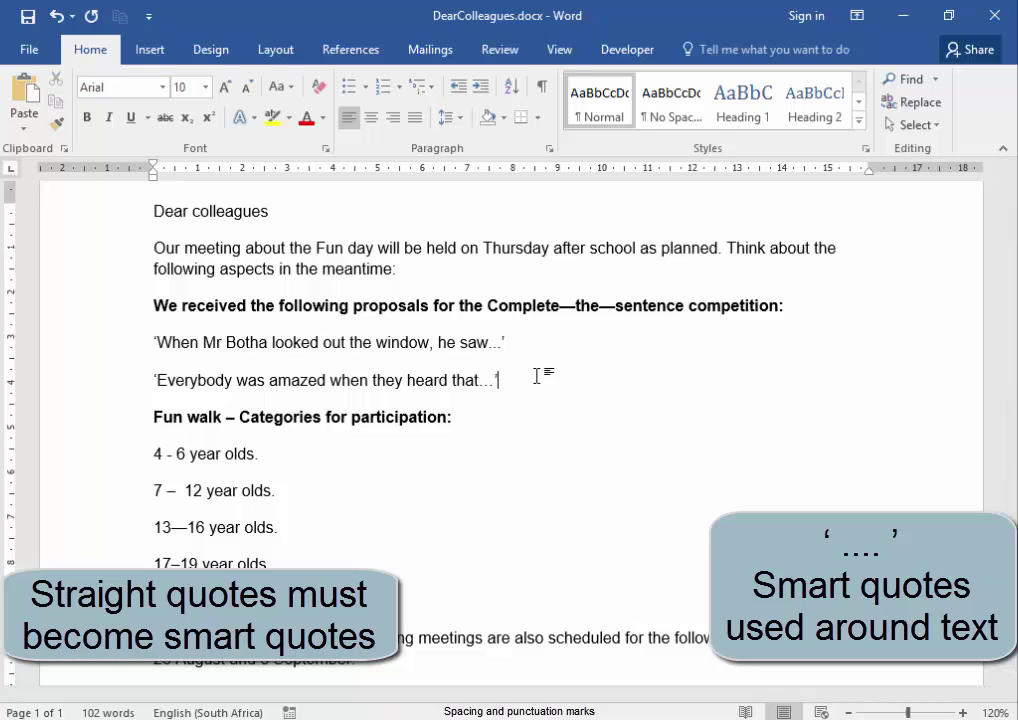
left_click(626, 497)
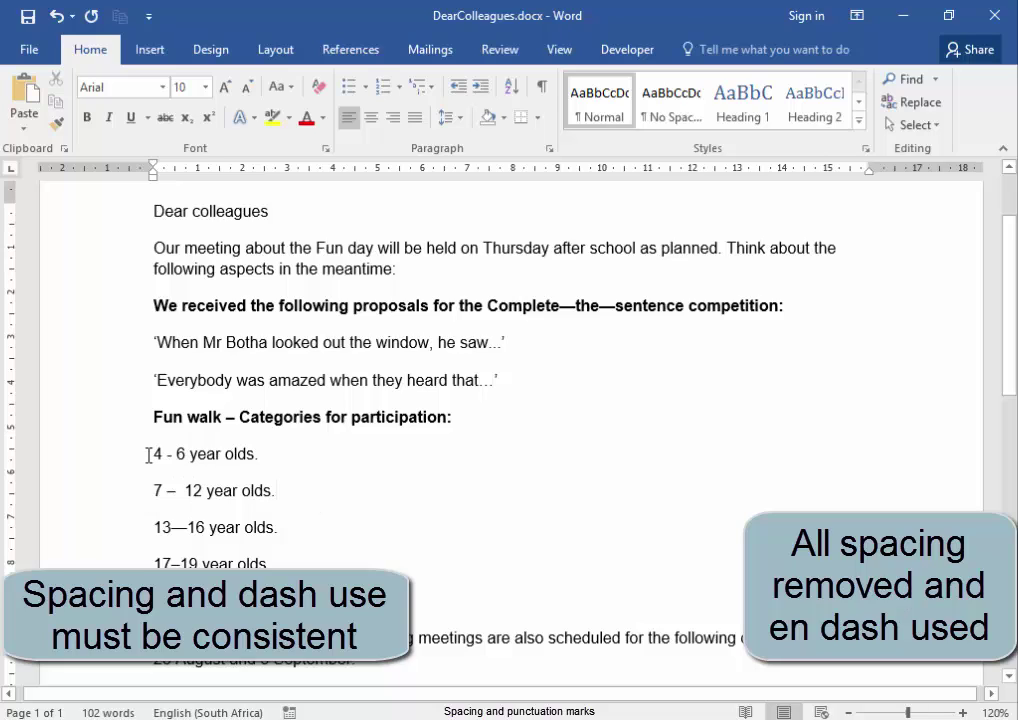
Step: Change '4 - 6' to '4–6' with an unspaced en dash
key("Up")
key("Home")
key("Right")
key("Delete")
key("Delete")
key("Delete")
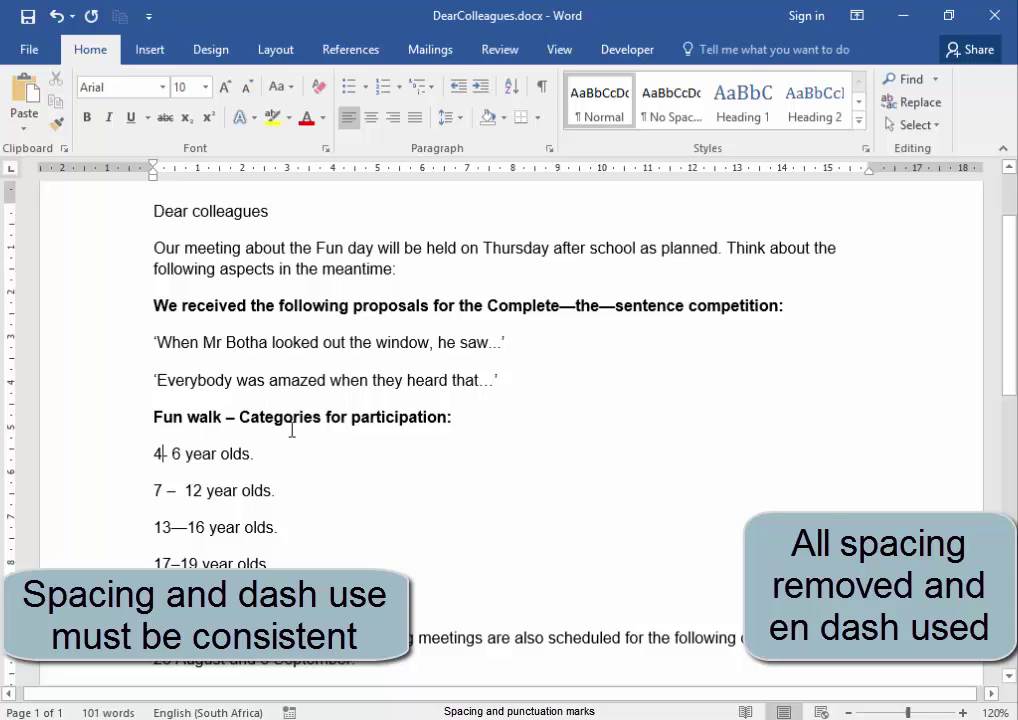
key("Delete")
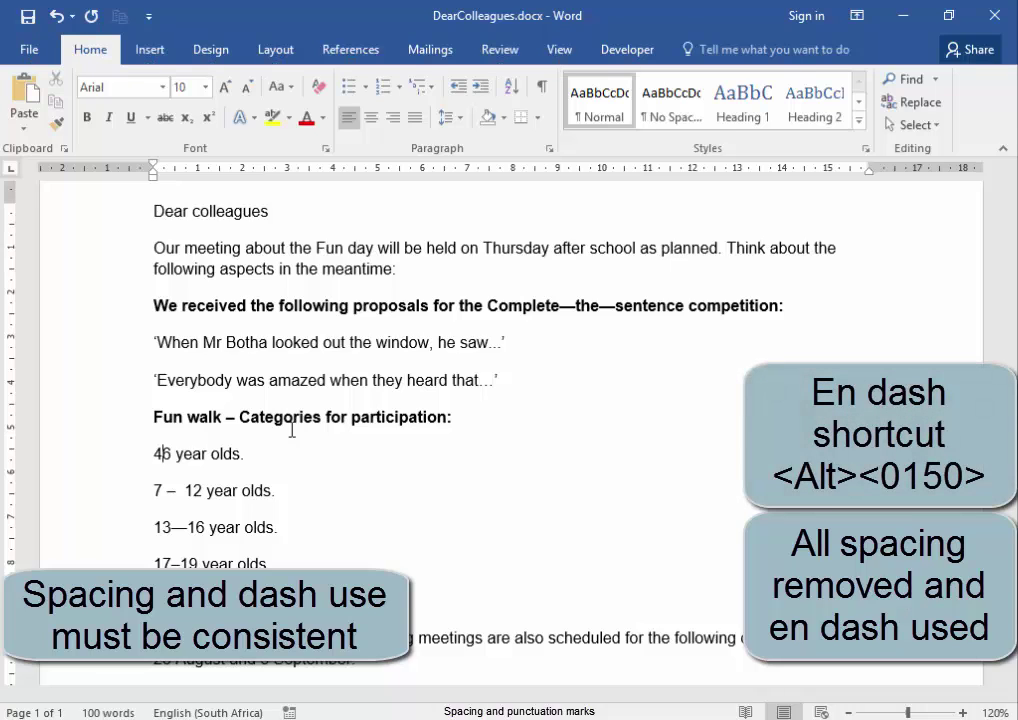
type("–")
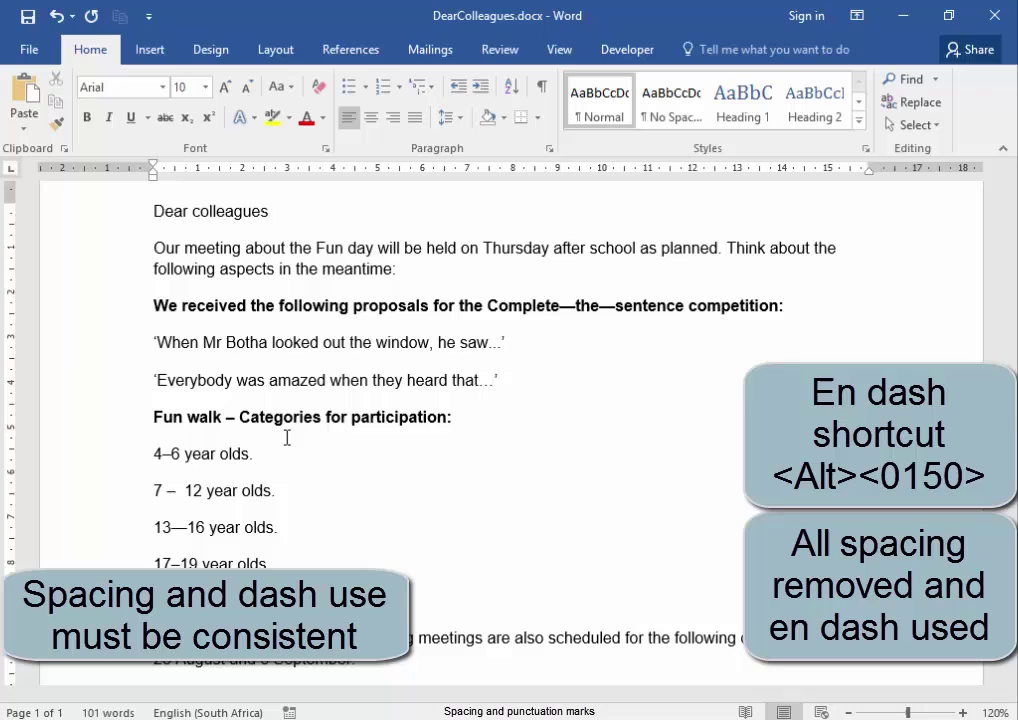
Step: Change '7 – 12' to '7–12' with an unspaced en dash
left_click(162, 492)
key("Delete")
key("Right")
key("Delete")
key("Delete")
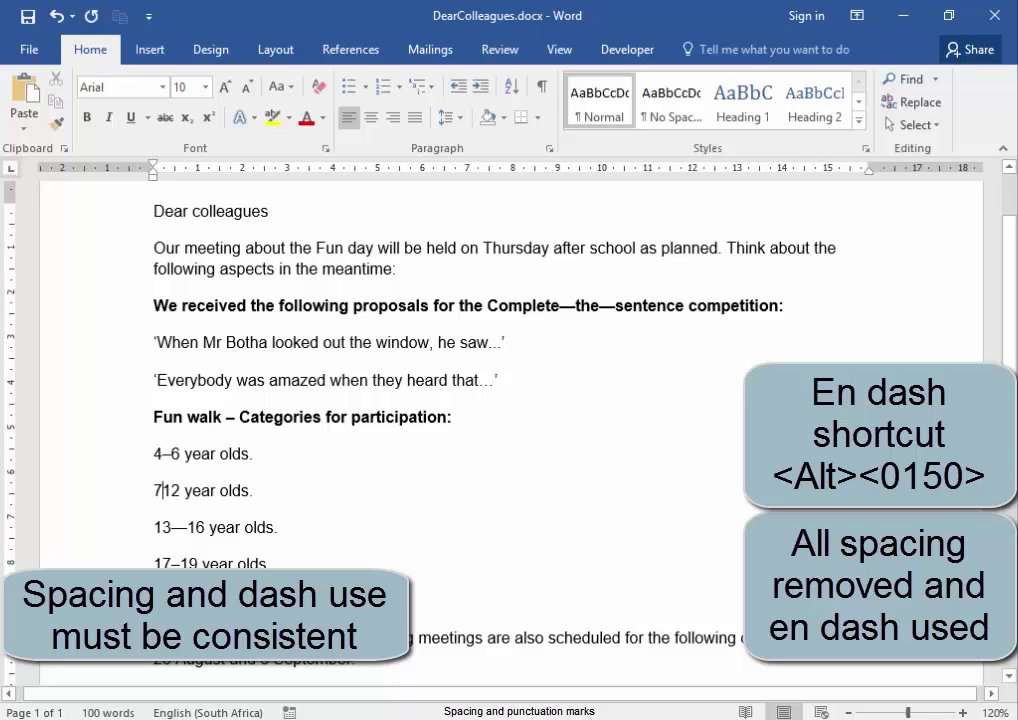
type("–")
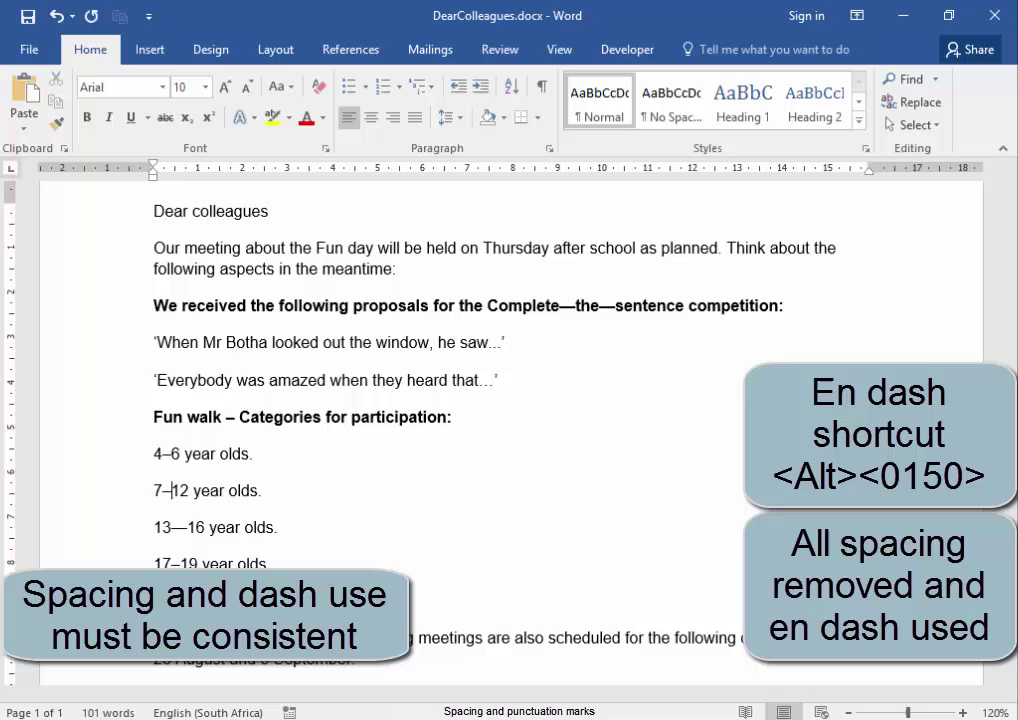
Step: Show formatting marks and replace the em dash in 13—16 with an en dash (13–16)
left_click(541, 87)
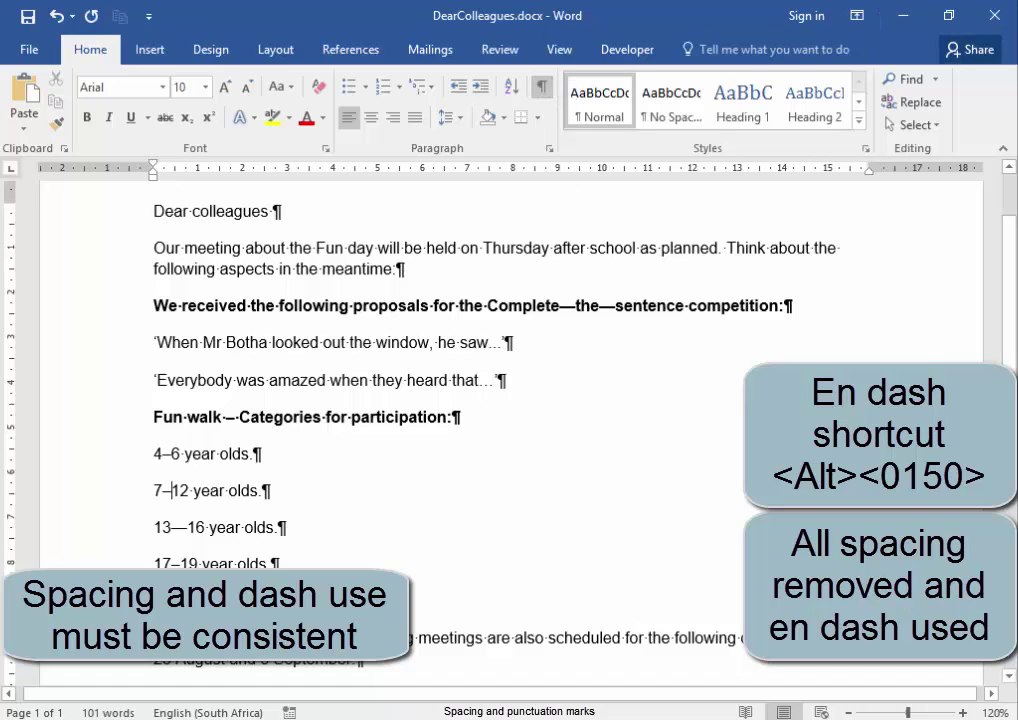
left_click(172, 530)
key("Delete")
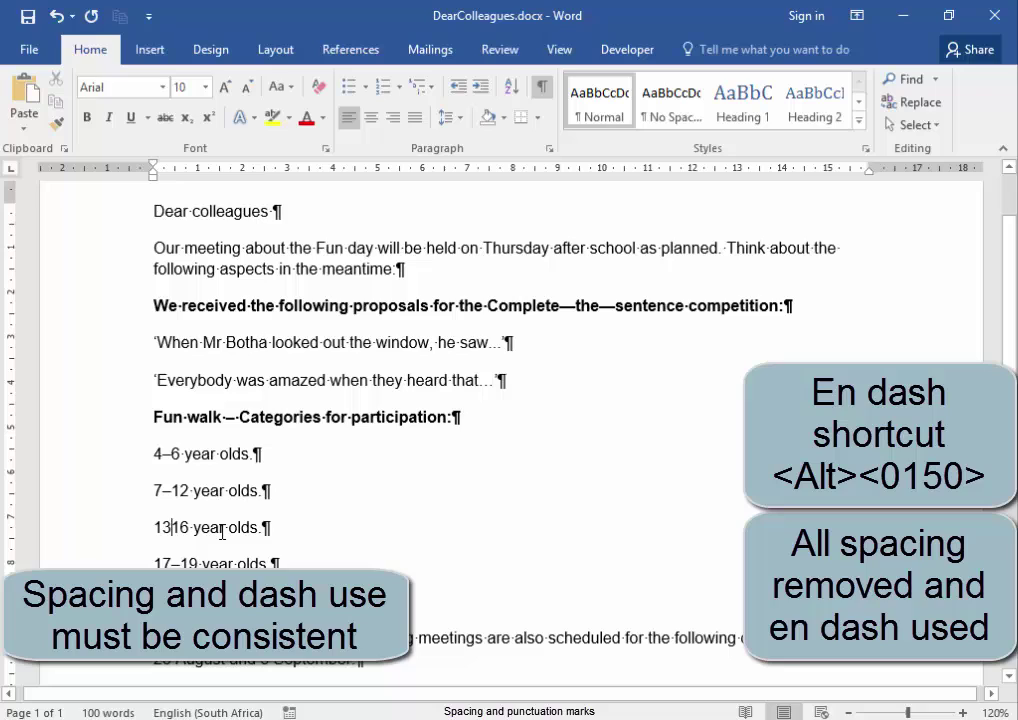
type("–")
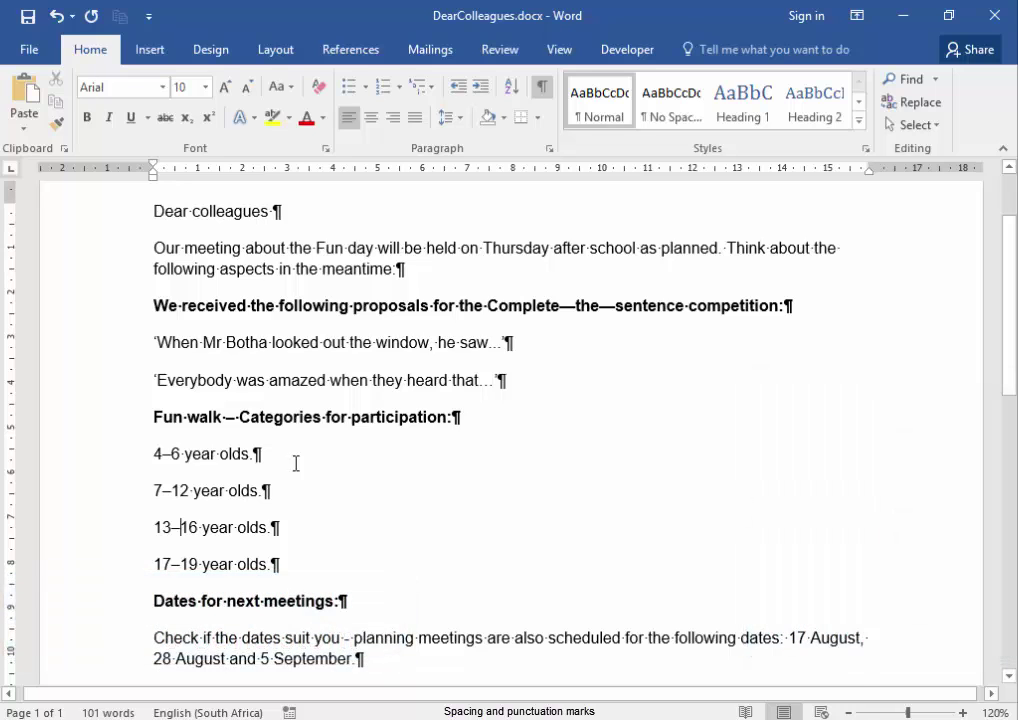
Step: Insert non-breaking spaces in 17 August, 28 August and 5 September with Ctrl+Shift+Space
scroll(932, 668, "down", 3)
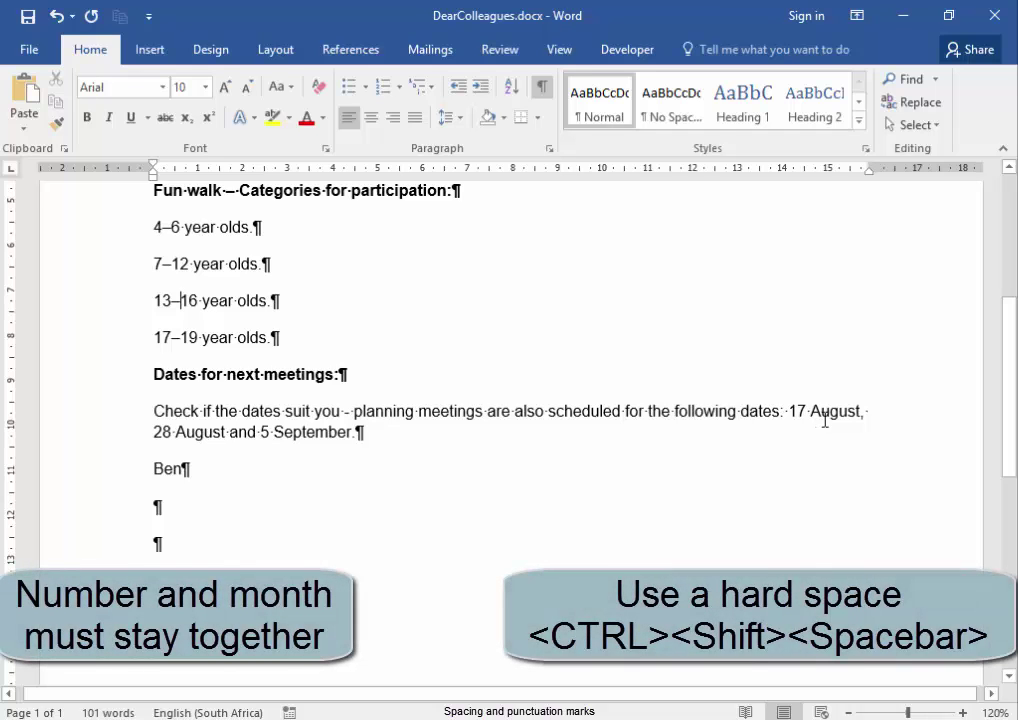
left_click_drag(802, 411, 812, 414)
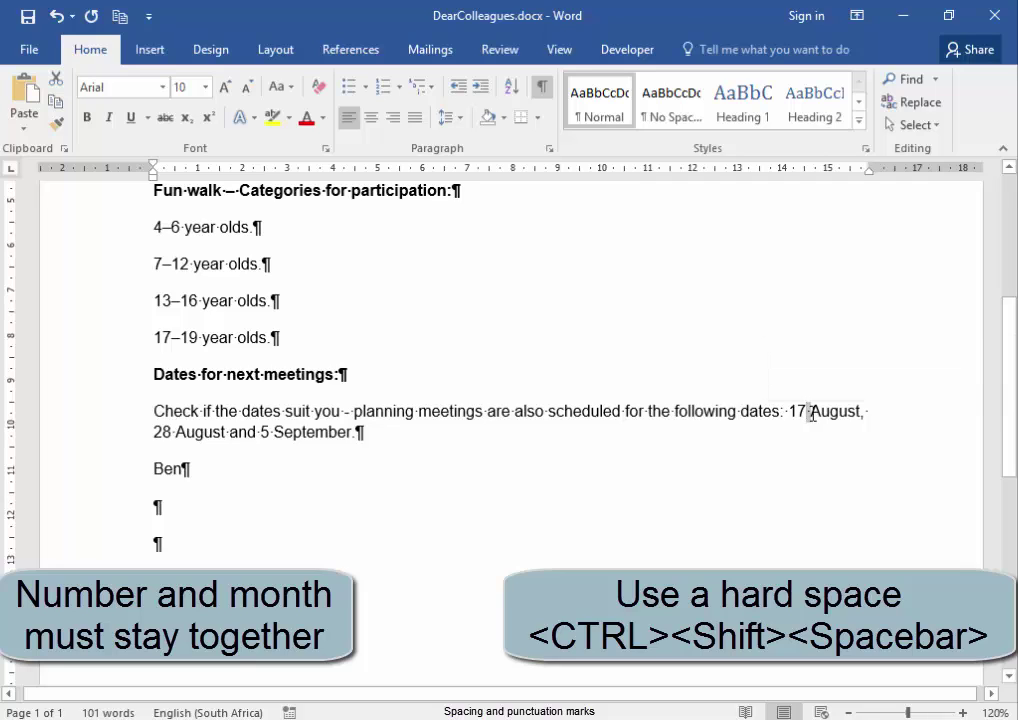
key("ctrl+shift+space")
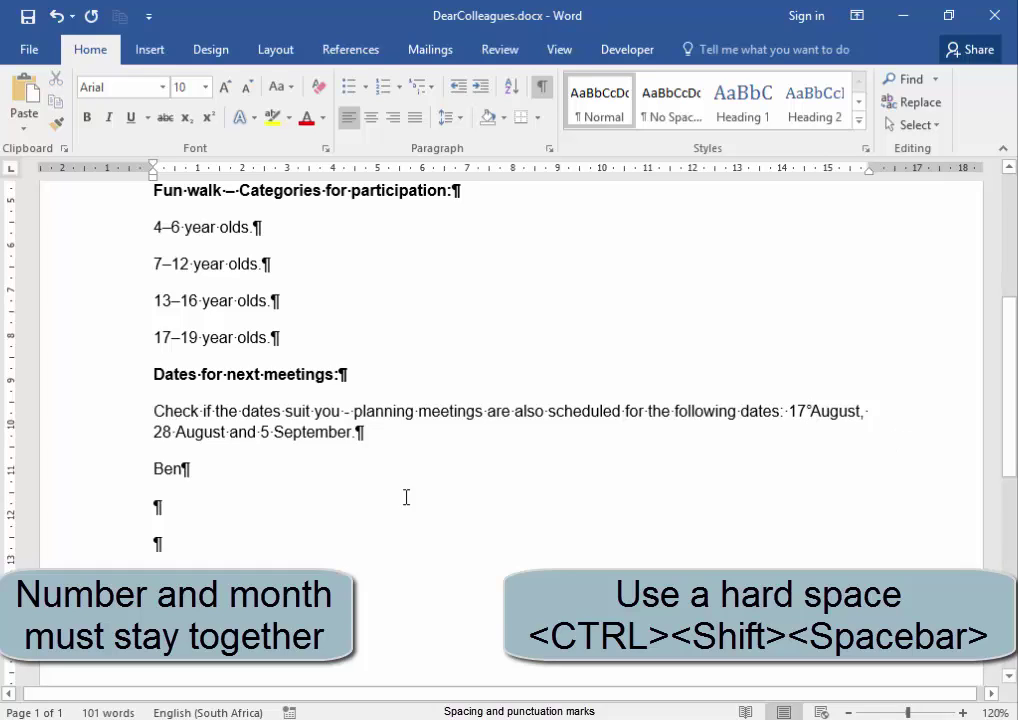
left_click_drag(173, 432, 177, 432)
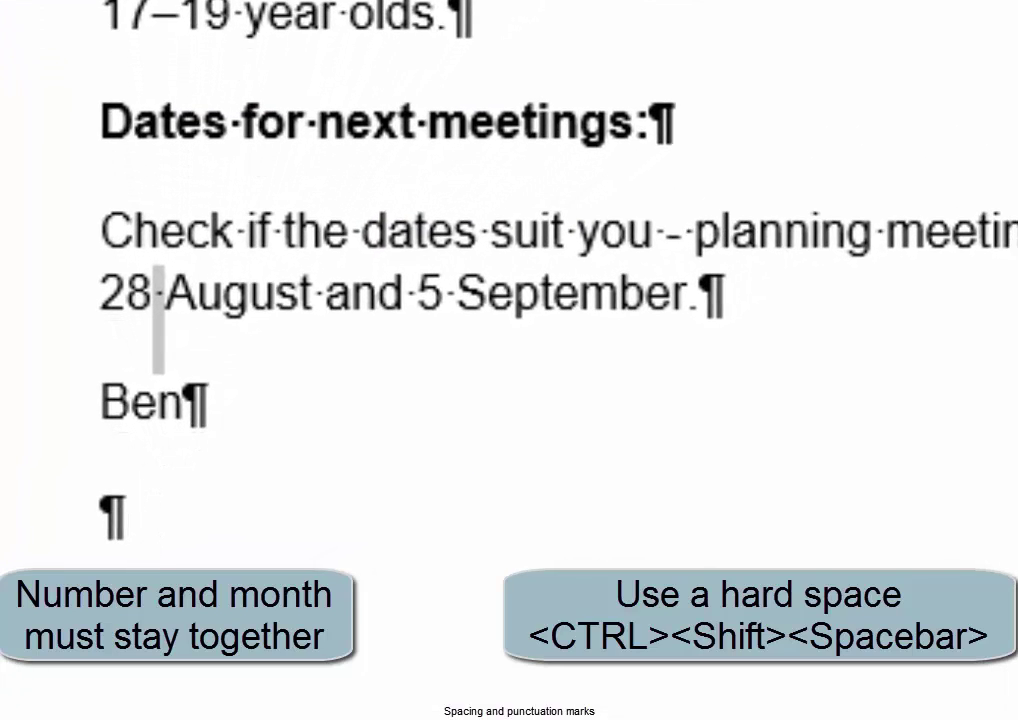
key("ctrl+shift+space")
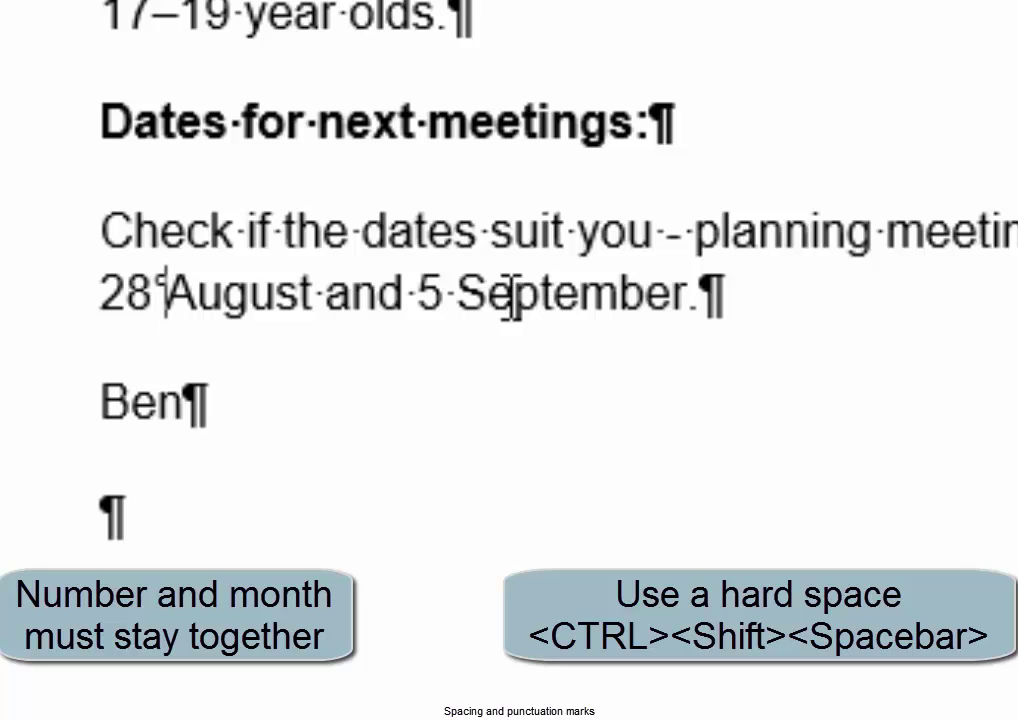
left_click_drag(446, 293, 456, 292)
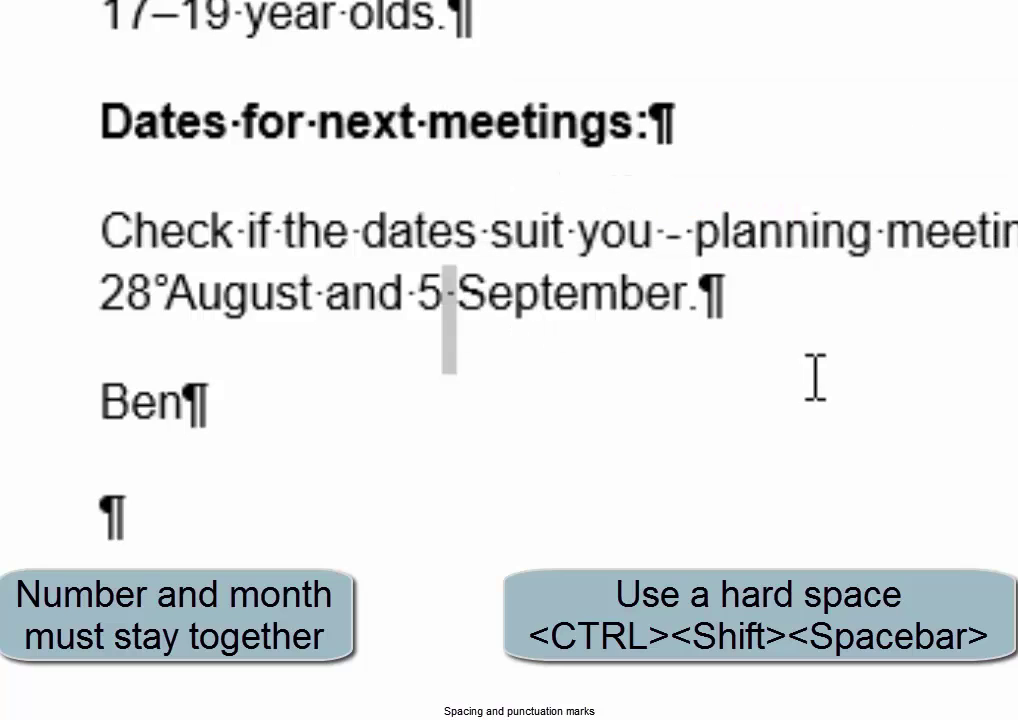
key("ctrl+shift+space")
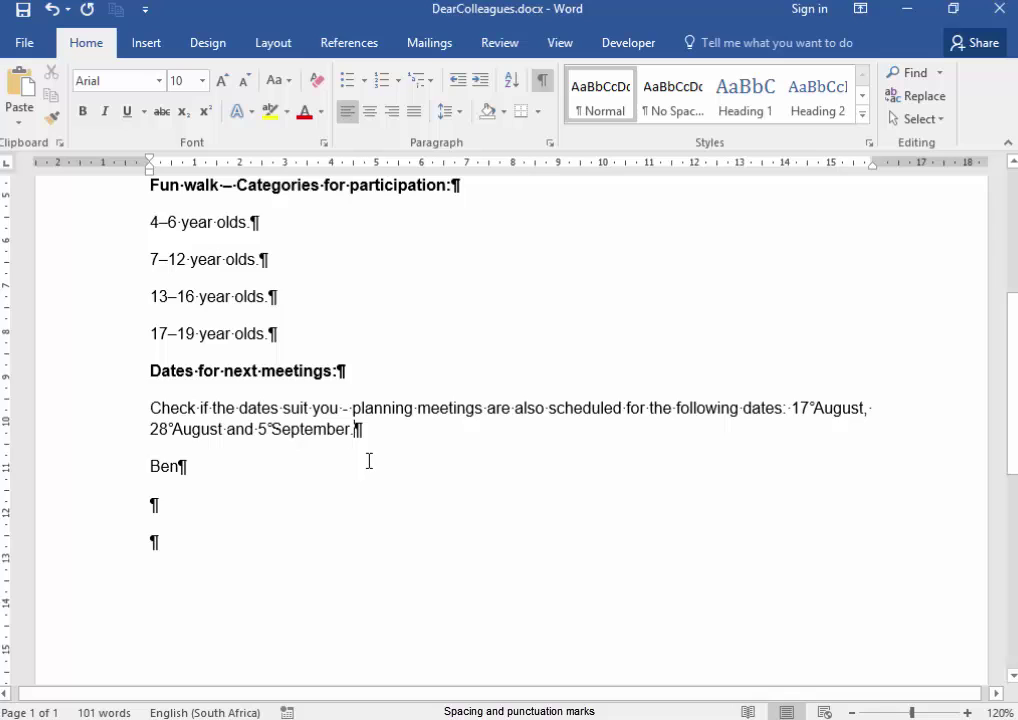
Step: Scroll back to the top of the letter and turn formatting marks off
scroll(369, 461, "up", 6)
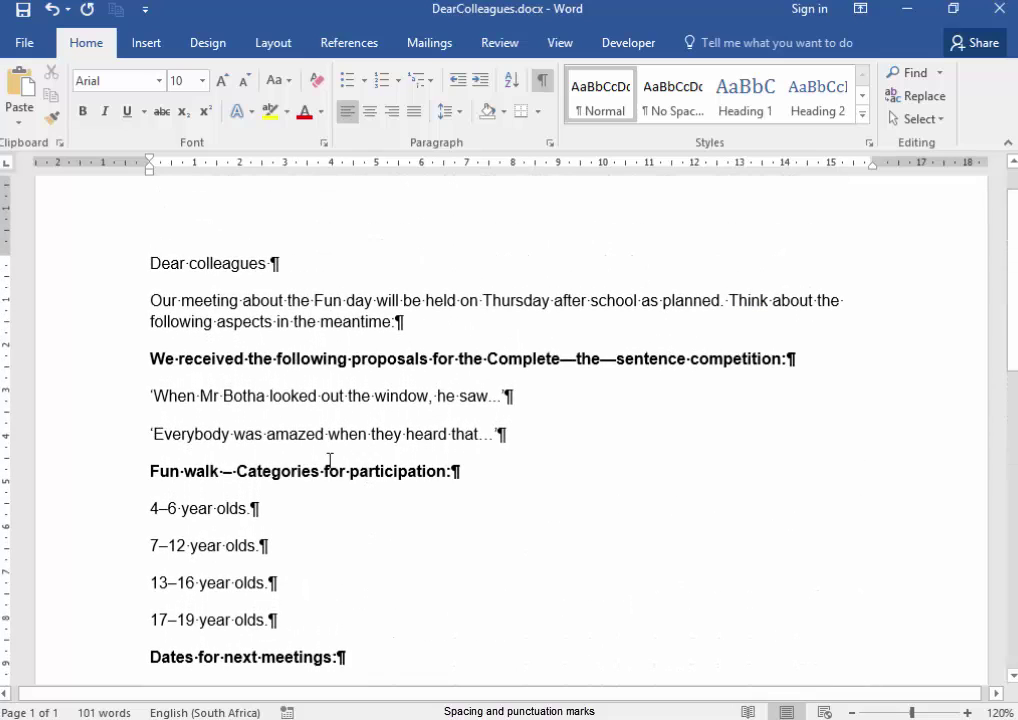
left_click(541, 89)
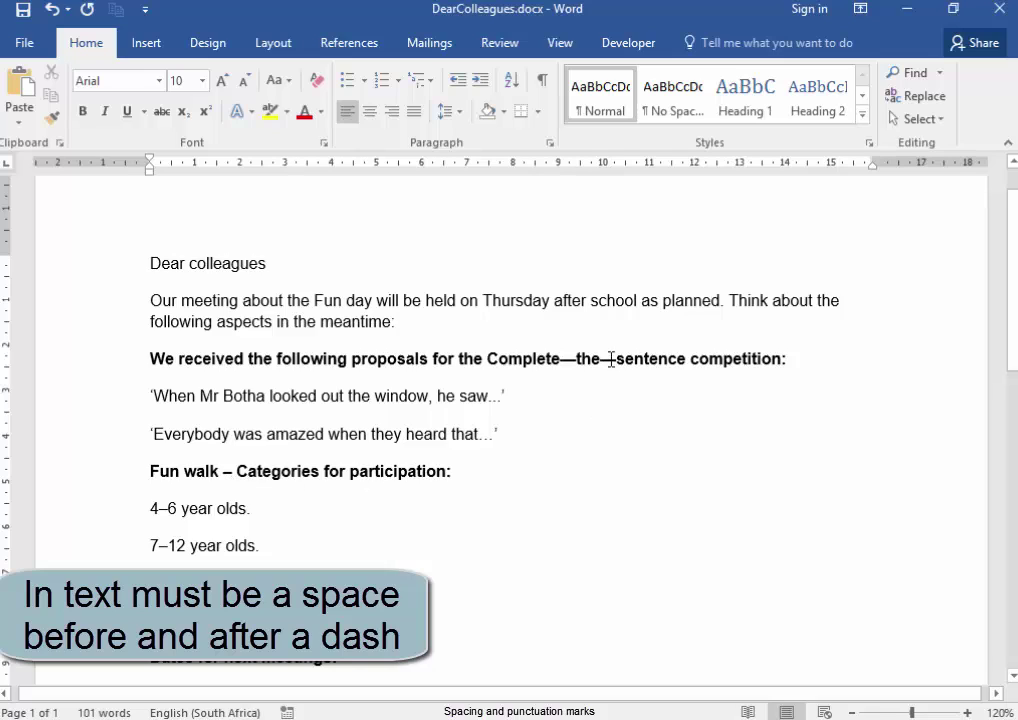
Step: Replace both heading em dashes with spaced en dashes: 'Complete – the – sentence competition:'
left_click(561, 360)
key("Delete")
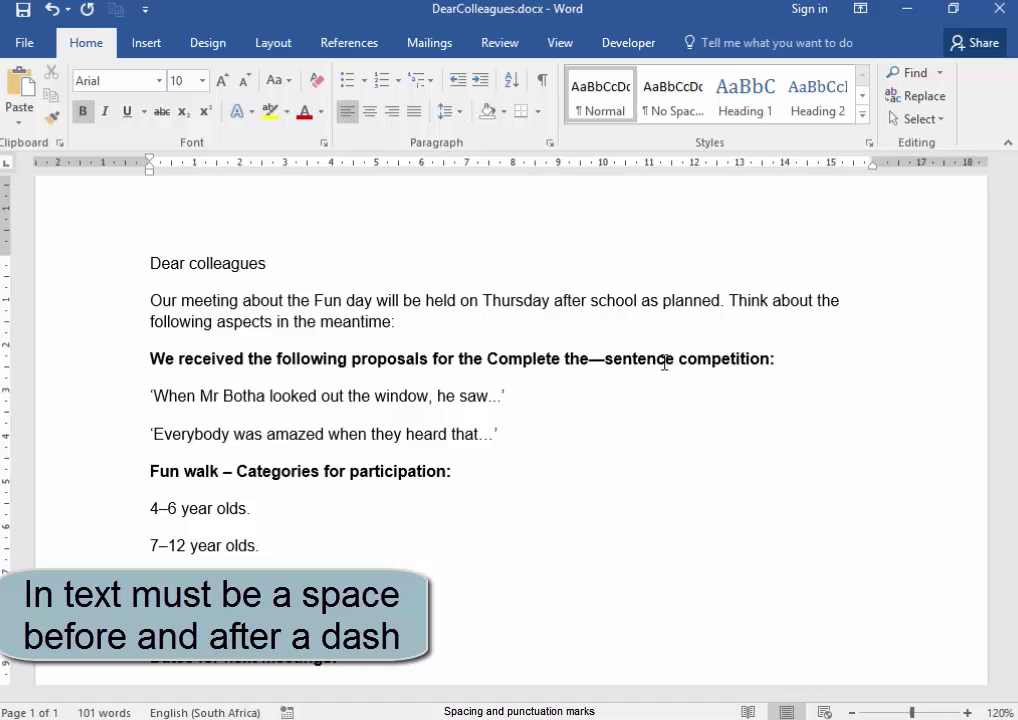
type("–")
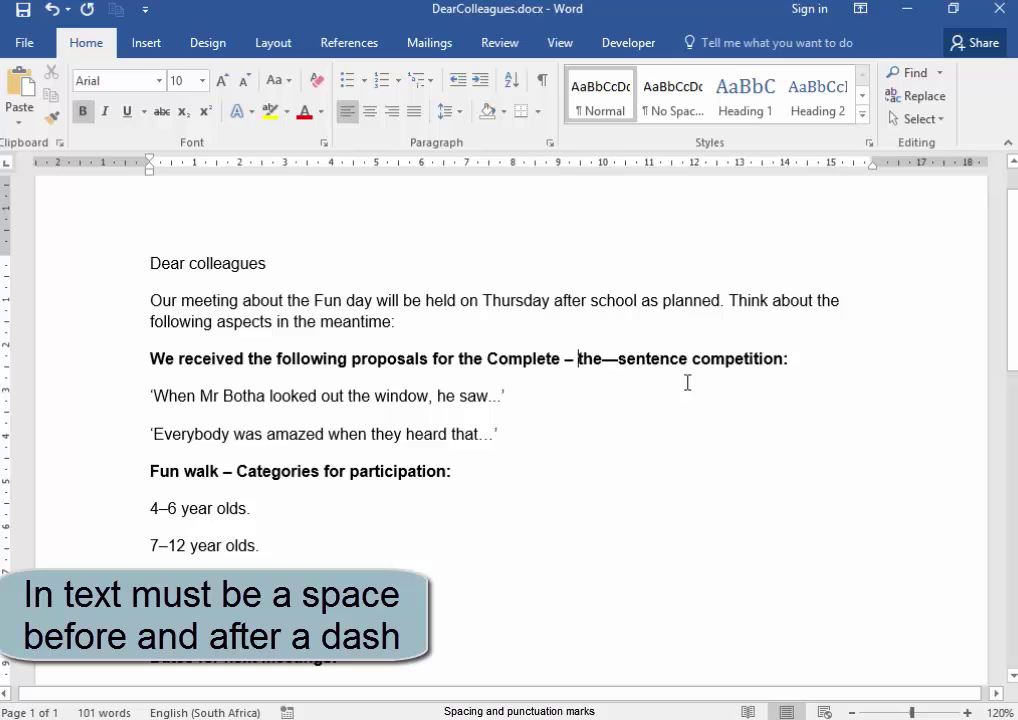
key("Right")
key("Right")
key("Right")
key("Right")
key("Left")
key("Delete")
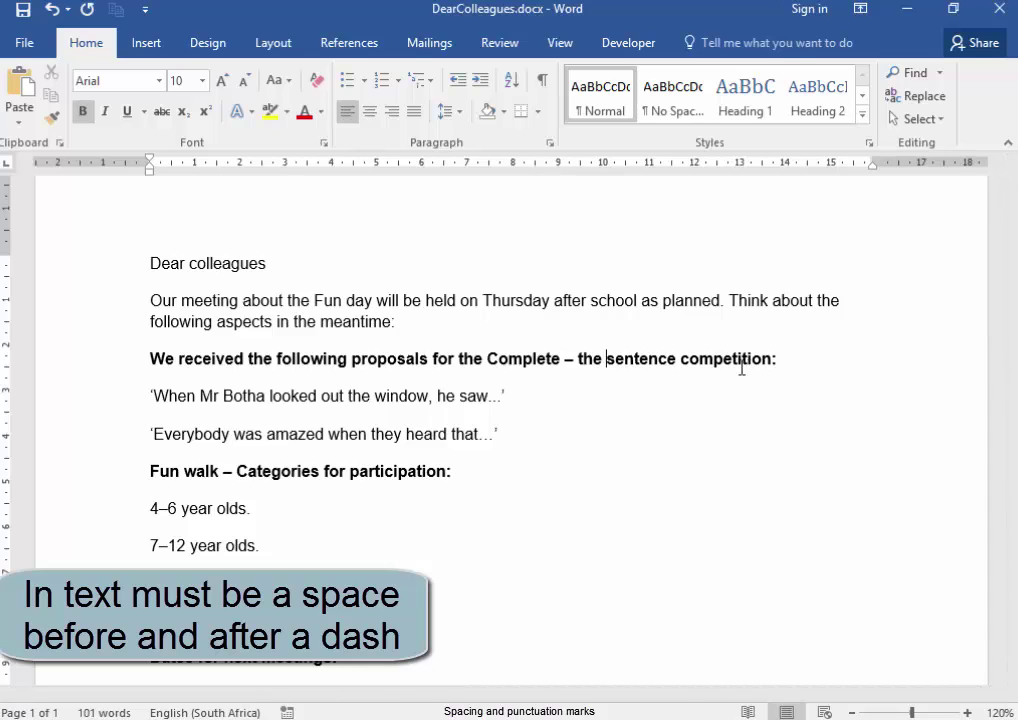
type("–")
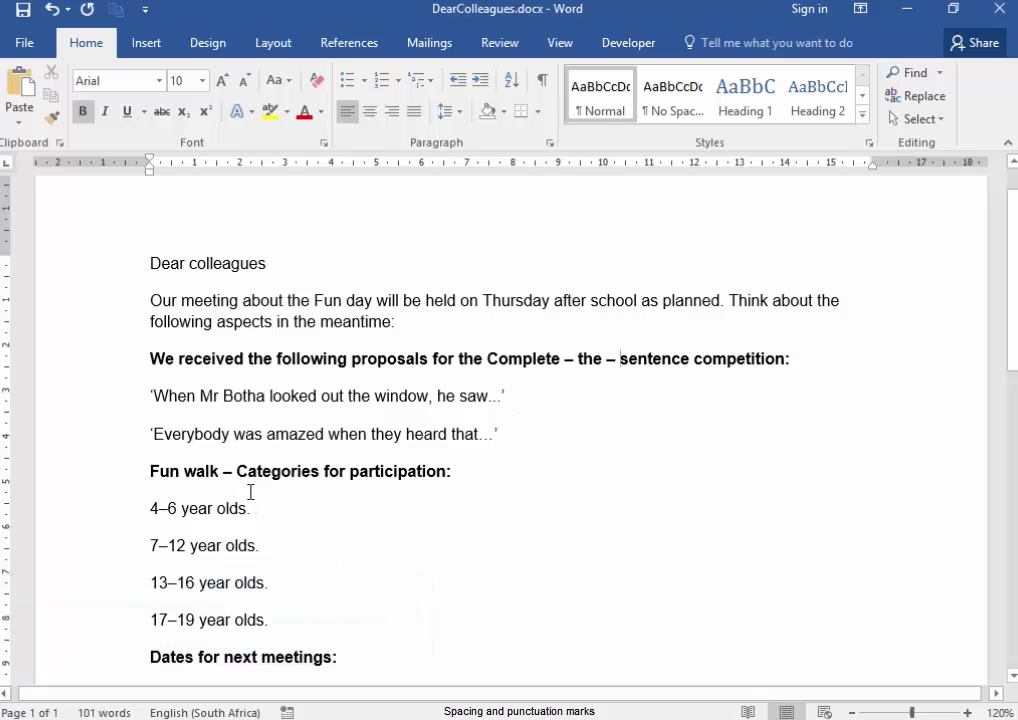
scroll(311, 600, "down", 3)
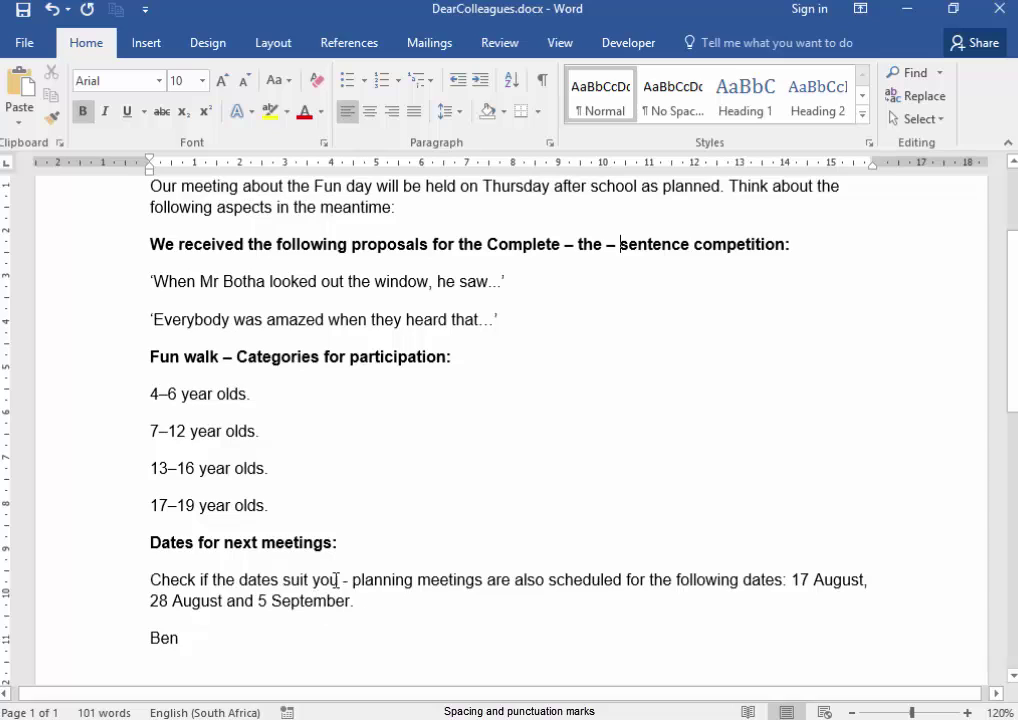